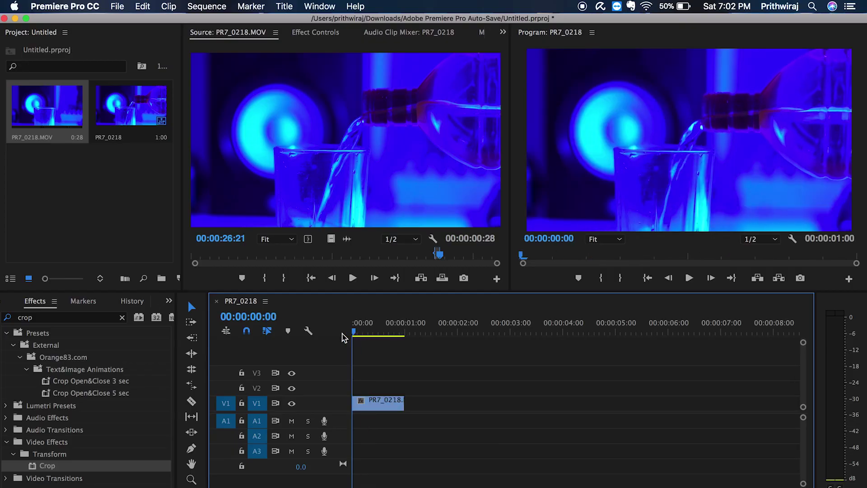
Play the new sequence holding the PR7_0218.MOV pour clip on V1 from the start
{"action": "key", "text": "space"}
Trim the V1 pour clip to 0:28 and snap it back to 00:00
{"action": "left_click_drag", "start_coordinate": [369, 331], "coordinate": [341, 333]}
{"action": "key", "text": "super+z"}
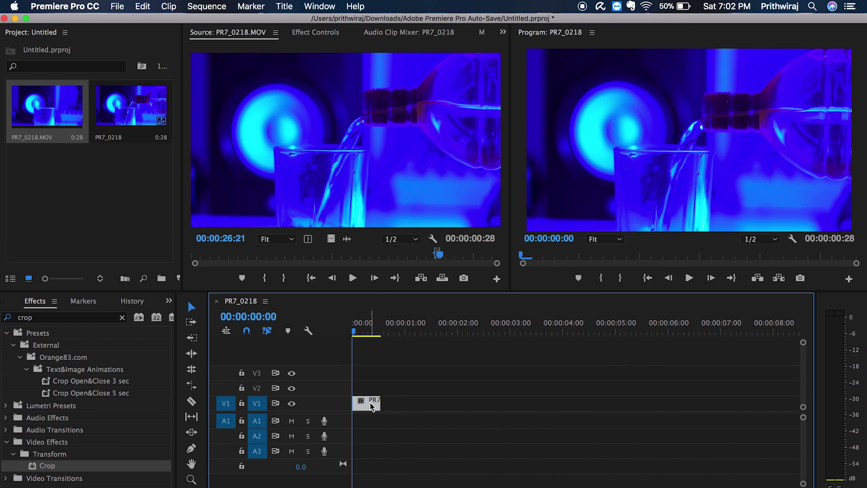
{"action": "left_click_drag", "start_coordinate": [377, 402], "coordinate": [332, 399]}
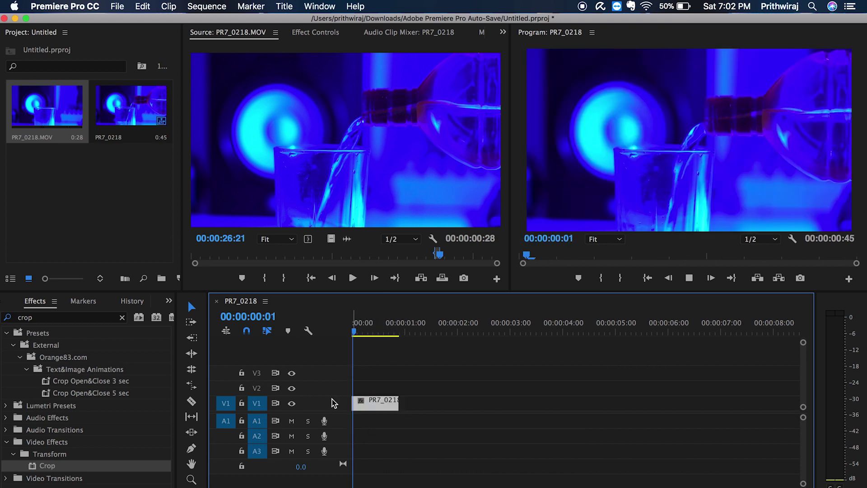
{"action": "key", "text": "space"}
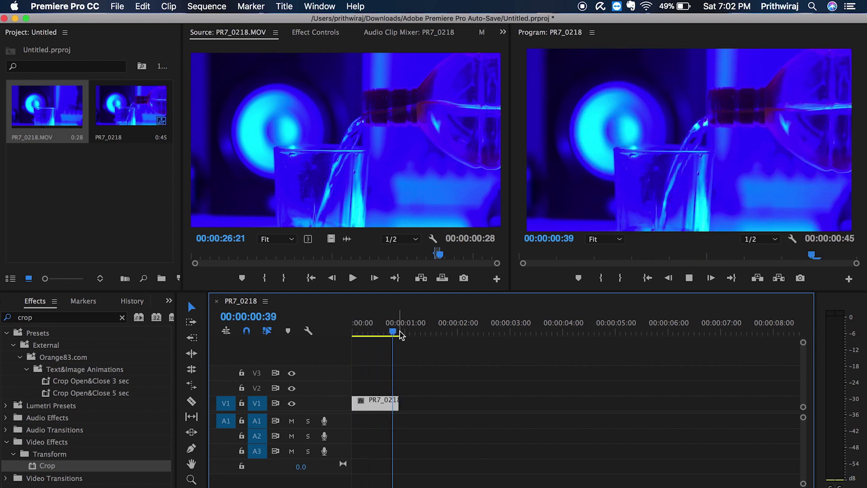
{"action": "left_click_drag", "start_coordinate": [398, 331], "coordinate": [336, 330]}
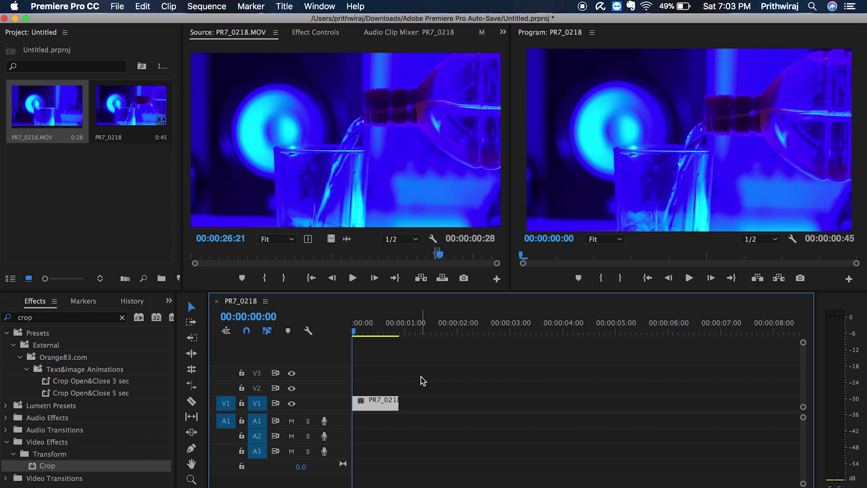
Alt-drag a copy of the pour clip onto V2 and preview the stacked pair
{"action": "left_click_drag", "start_coordinate": [380, 406], "coordinate": [383, 390]}
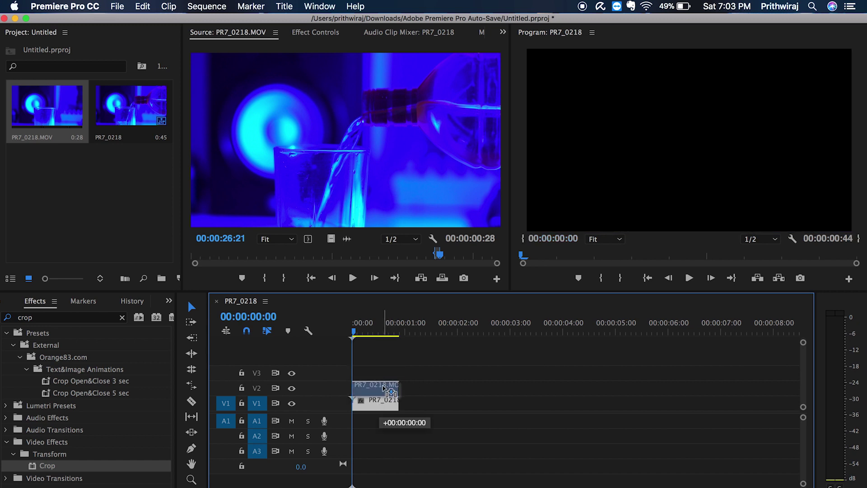
{"action": "key", "text": "space"}
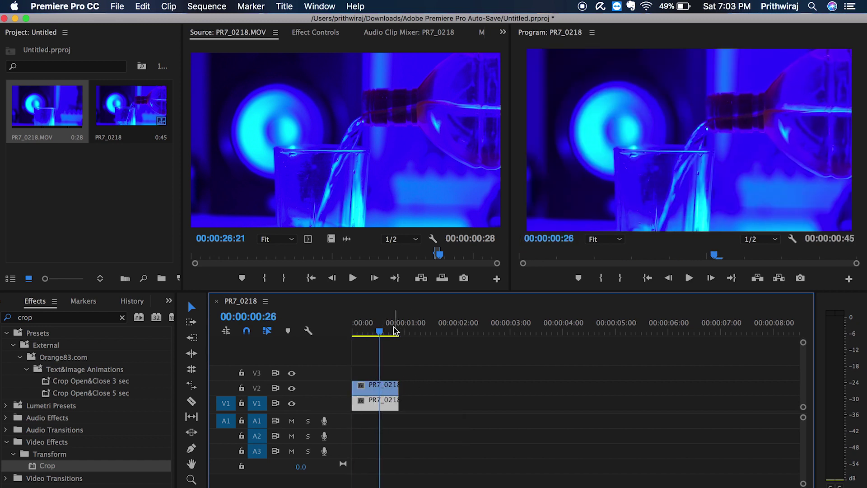
{"action": "mouse_move", "coordinate": [397, 330]}
{"action": "left_mouse_down"}
{"action": "mouse_move", "coordinate": [350, 329]}
{"action": "mouse_move", "coordinate": [367, 334]}
{"action": "left_mouse_up"}
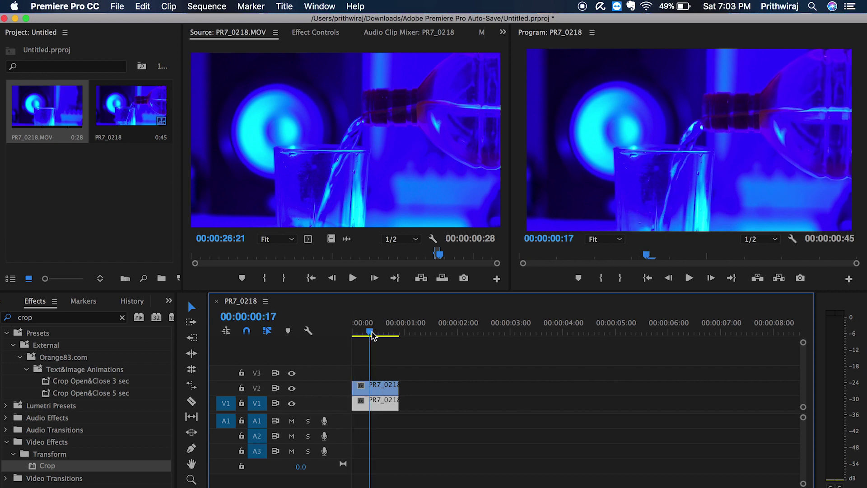
Apply Frame Hold Options to the V1 clip with Hold On at source timecode
{"action": "right_click", "coordinate": [368, 406]}
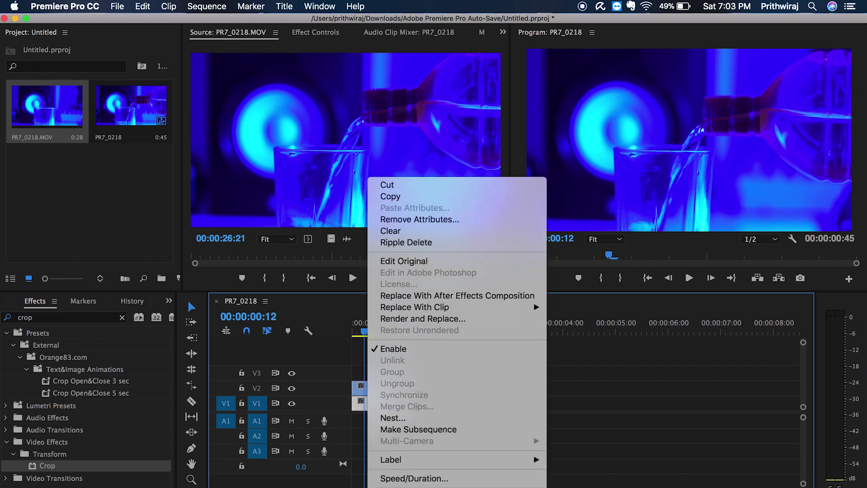
{"action": "scroll", "coordinate": [407, 402], "scroll_direction": "down", "scroll_amount": 3}
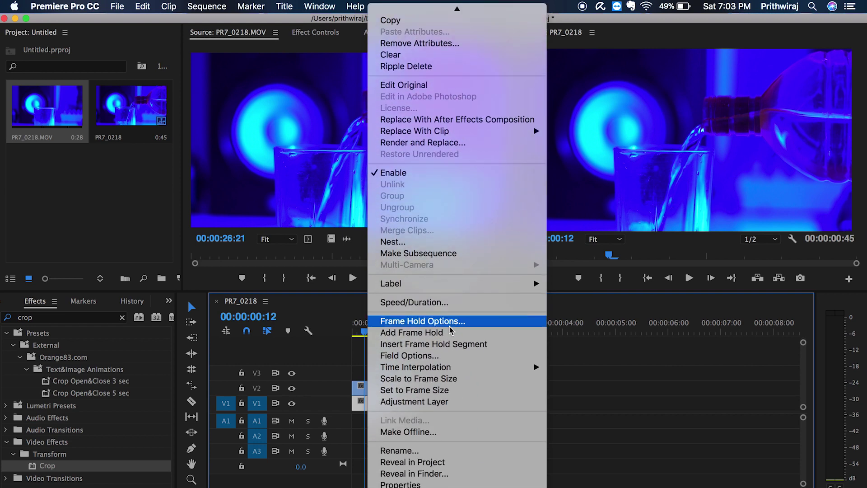
{"action": "left_click", "coordinate": [449, 325]}
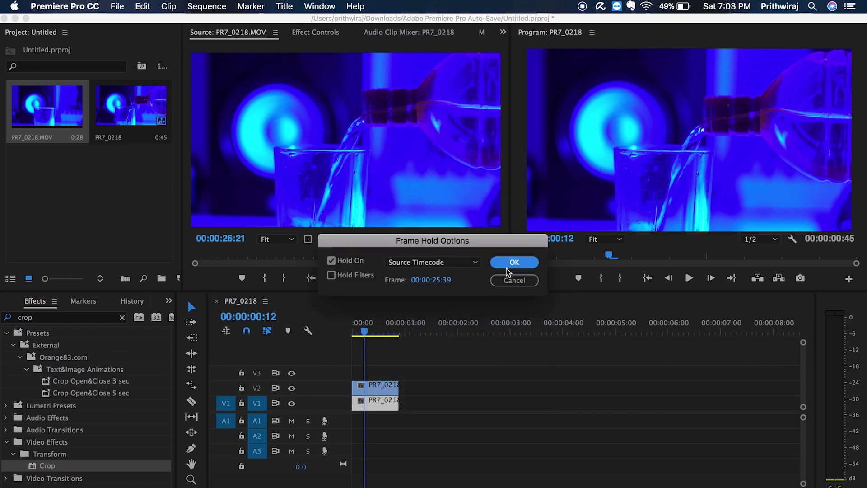
{"action": "left_click", "coordinate": [513, 263]}
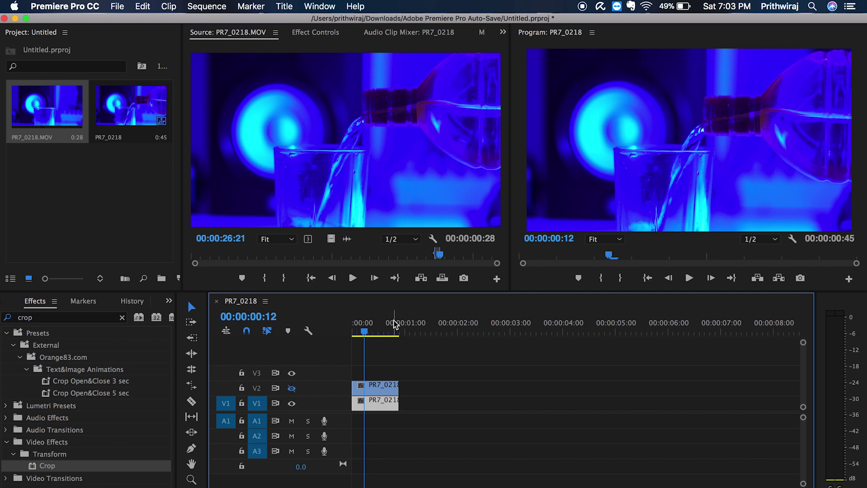
Preview the held frame with V2 hidden, then show V2 and move near the start
{"action": "left_click", "coordinate": [356, 325]}
{"action": "key", "text": "space"}
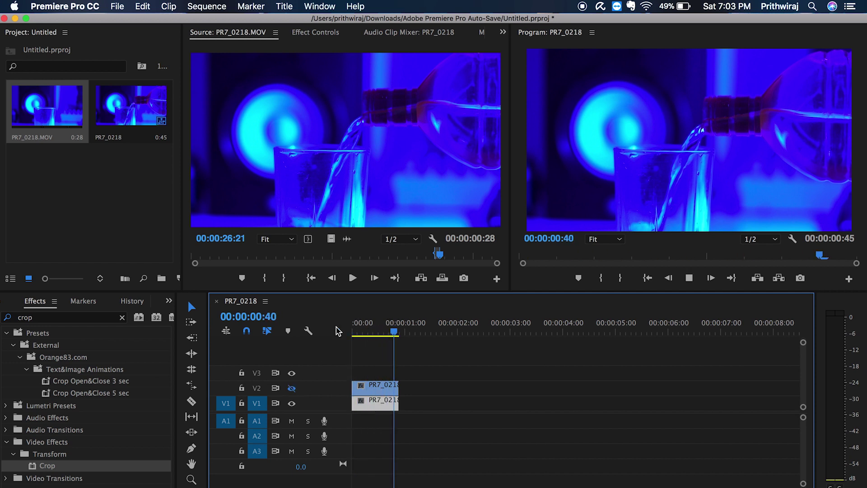
{"action": "left_click", "coordinate": [291, 388]}
{"action": "left_click", "coordinate": [362, 332]}
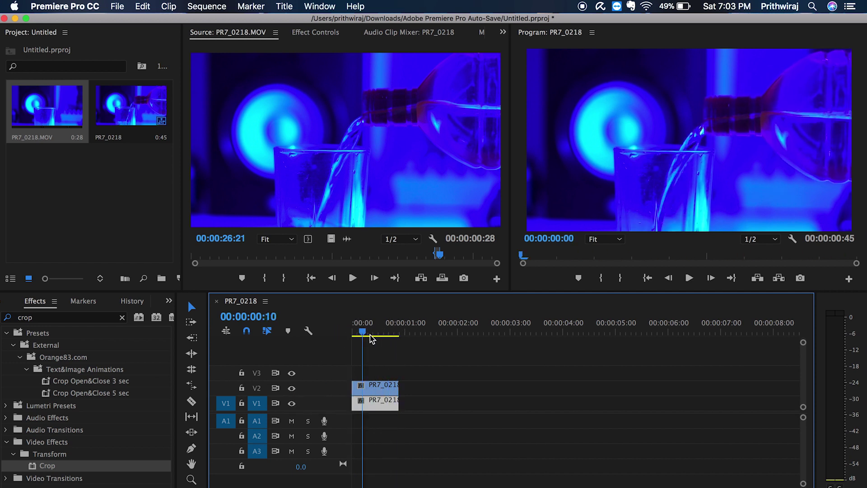
{"action": "left_click_drag", "start_coordinate": [370, 339], "coordinate": [377, 342]}
Add a Pen opacity mask to the V2 pour clip in Effect Controls
{"action": "left_click", "coordinate": [376, 400]}
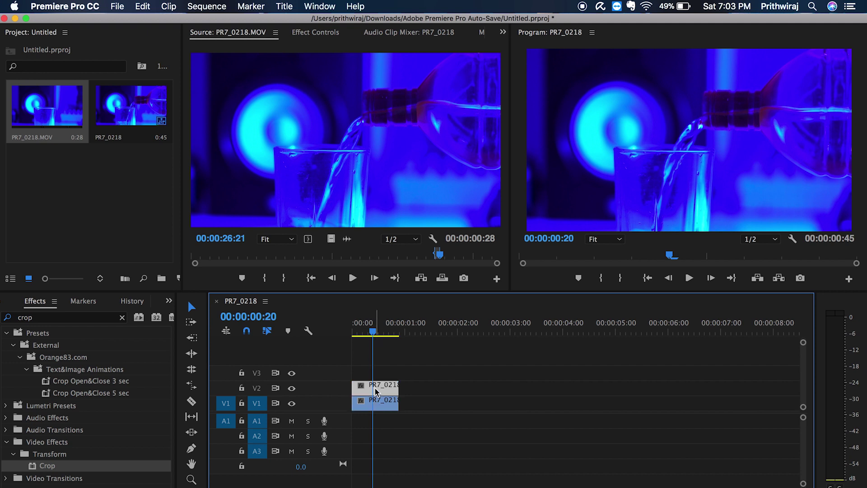
{"action": "left_click", "coordinate": [314, 30]}
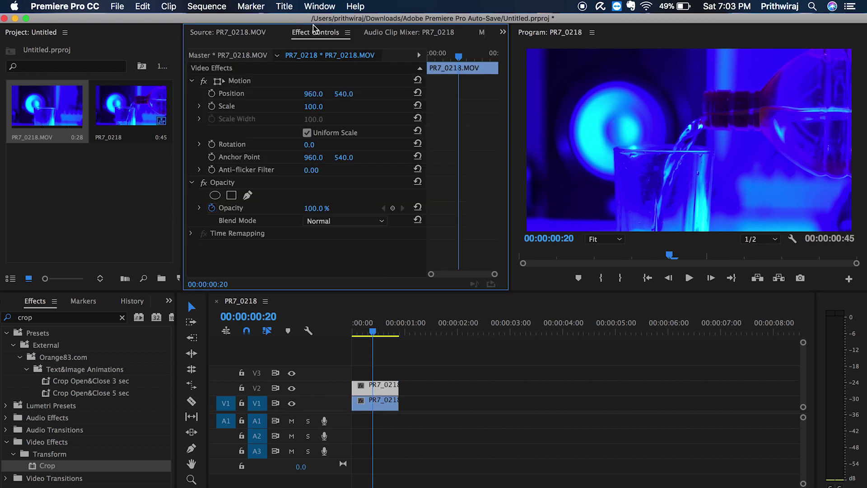
{"action": "left_click", "coordinate": [248, 196]}
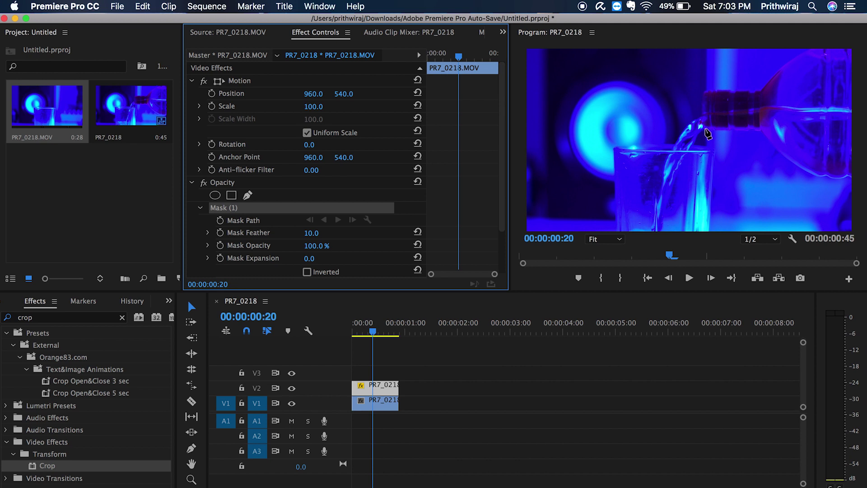
Place and curve mask points along the stream from the bottle mouth downward
{"action": "left_click", "coordinate": [707, 134]}
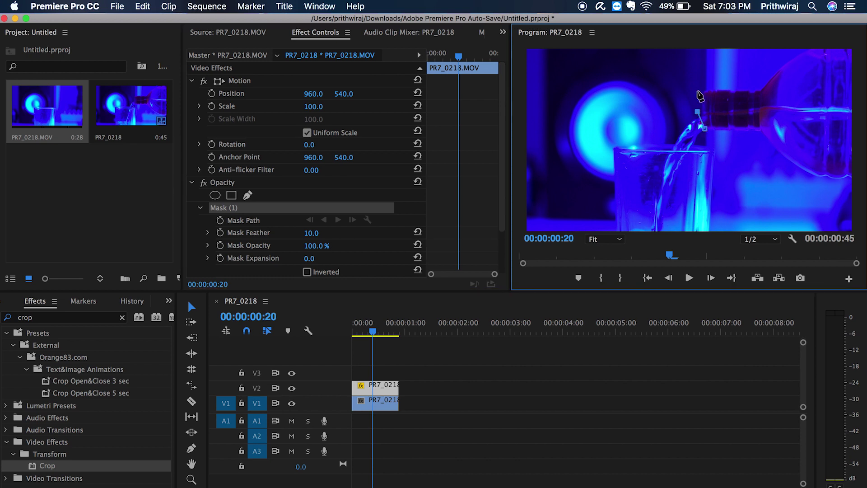
{"action": "left_click_drag", "start_coordinate": [683, 112], "coordinate": [680, 122]}
{"action": "left_click_drag", "start_coordinate": [710, 130], "coordinate": [716, 132]}
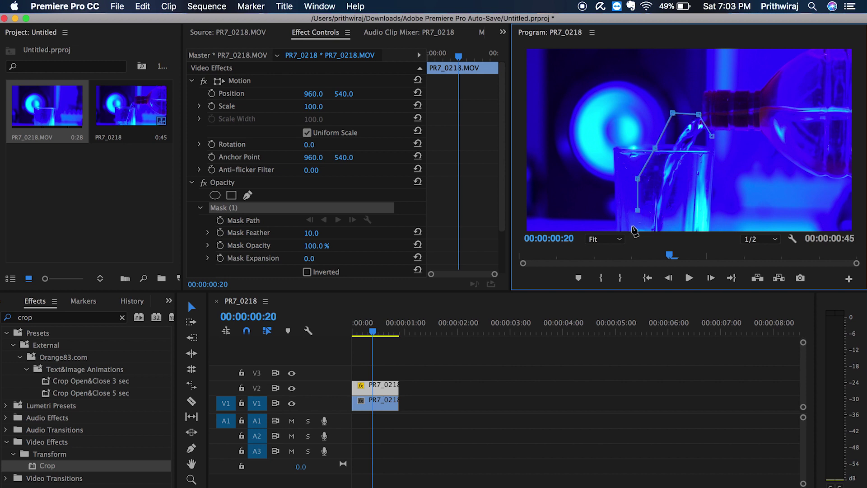
{"action": "left_click_drag", "start_coordinate": [645, 238], "coordinate": [664, 220]}
In a maximized Program monitor, close the mask at the bottom edge and rotate it slightly
{"action": "key", "text": "grave"}
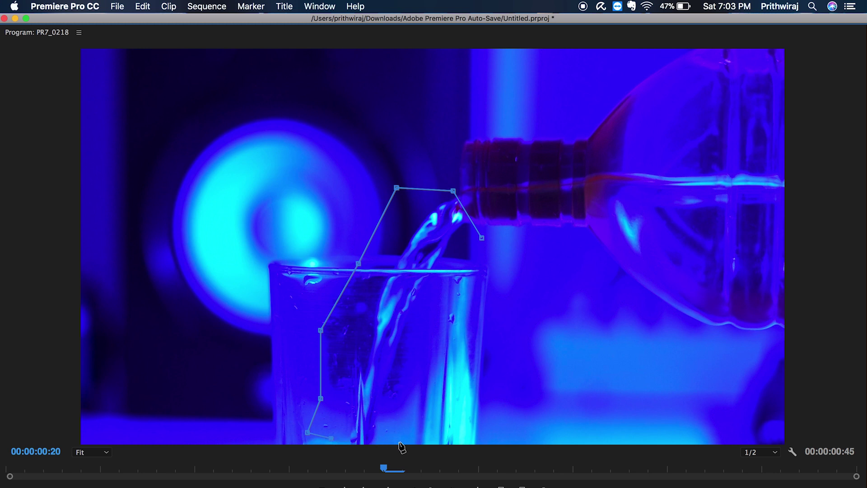
{"action": "mouse_move", "coordinate": [331, 439]}
{"action": "left_mouse_down"}
{"action": "mouse_move", "coordinate": [474, 445]}
{"action": "mouse_move", "coordinate": [444, 314]}
{"action": "mouse_move", "coordinate": [460, 268]}
{"action": "left_mouse_up"}
{"action": "left_click", "coordinate": [470, 248]}
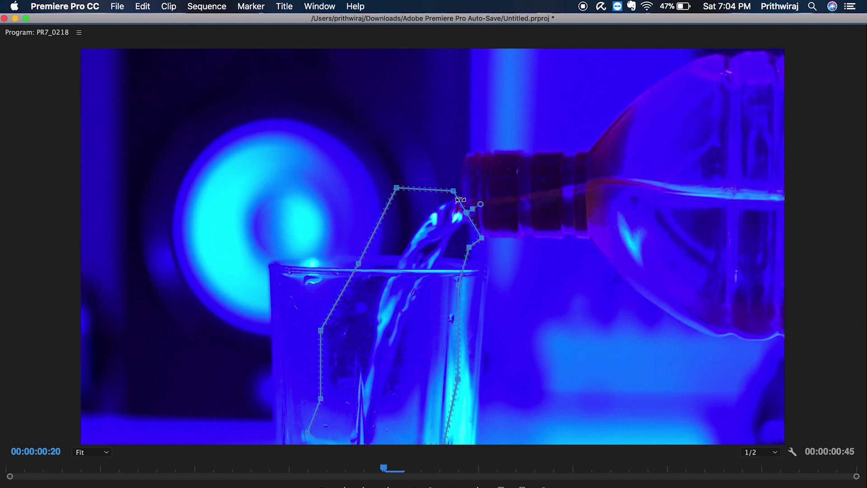
{"action": "mouse_move", "coordinate": [460, 199]}
{"action": "left_mouse_down"}
{"action": "mouse_move", "coordinate": [451, 201]}
{"action": "mouse_move", "coordinate": [469, 229]}
{"action": "mouse_move", "coordinate": [459, 215]}
{"action": "left_mouse_up"}
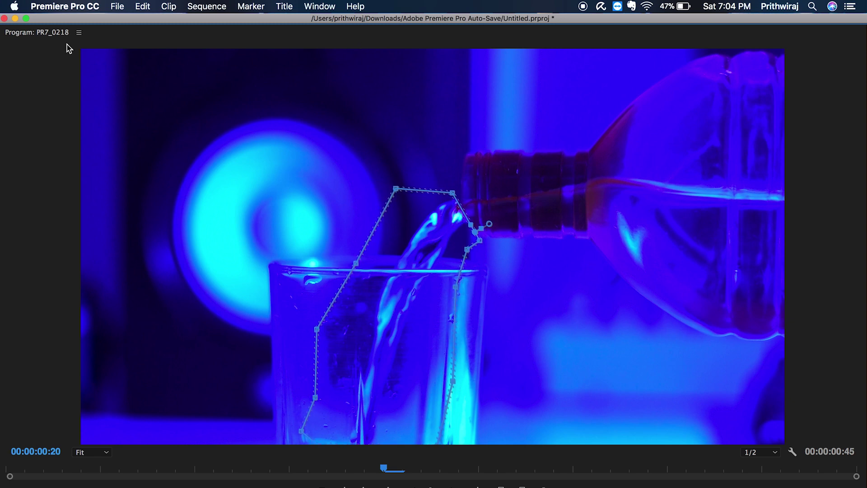
{"action": "double_click", "coordinate": [54, 34]}
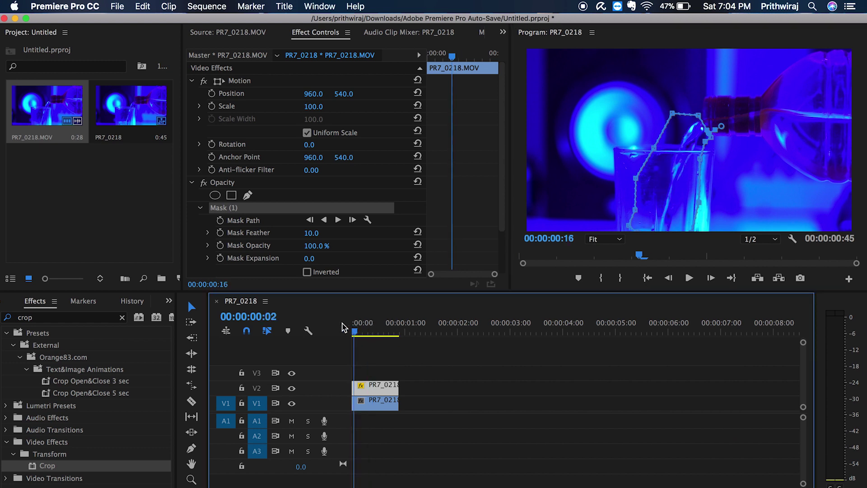
Preview the frame-hold and masked clip pair from the sequence start several times
{"action": "left_click_drag", "start_coordinate": [373, 330], "coordinate": [352, 329]}
{"action": "left_click", "coordinate": [389, 405]}
{"action": "key", "text": "space"}
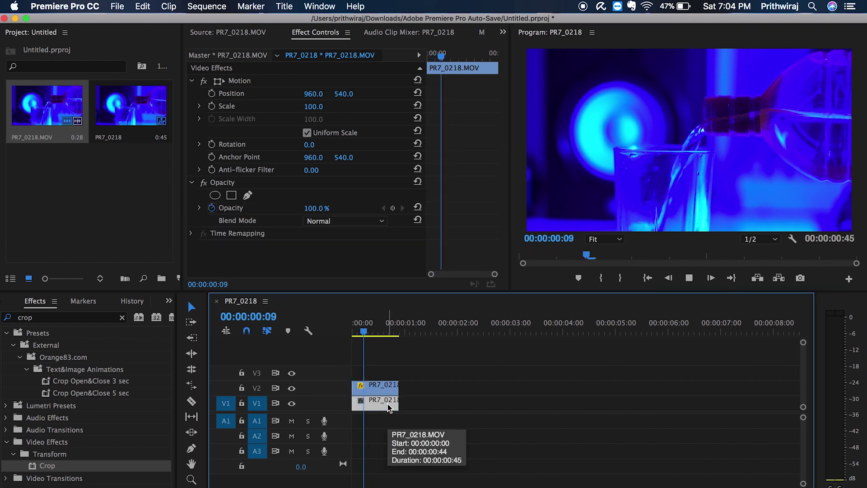
{"action": "left_click_drag", "start_coordinate": [392, 330], "coordinate": [354, 330]}
{"action": "key", "text": "space"}
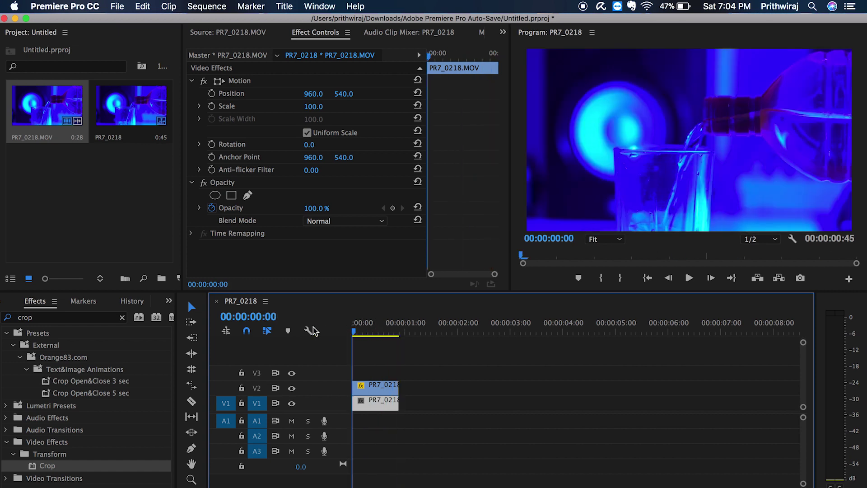
{"action": "key", "text": "space"}
Marquee-select both stacked clips and Alt-drag copies right after the originals
{"action": "left_click", "coordinate": [426, 387]}
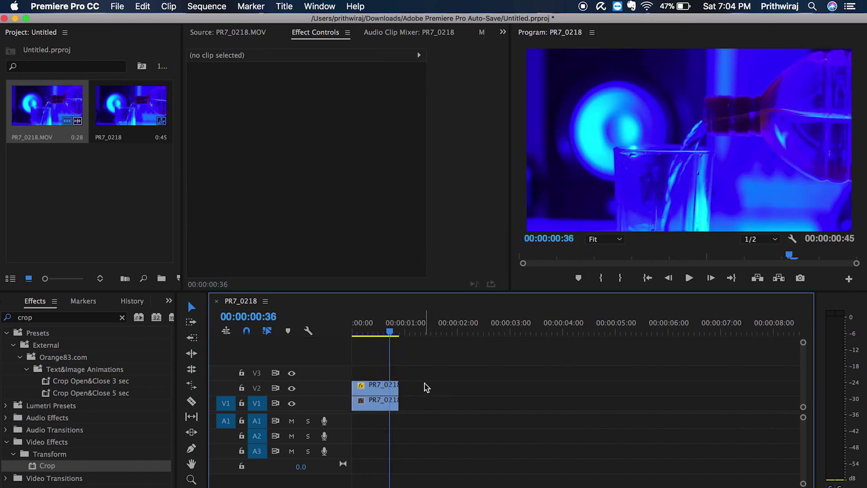
{"action": "mouse_move", "coordinate": [422, 377]}
{"action": "left_mouse_down"}
{"action": "mouse_move", "coordinate": [384, 410]}
{"action": "mouse_move", "coordinate": [428, 389]}
{"action": "left_mouse_up"}
{"action": "key", "text": "space"}
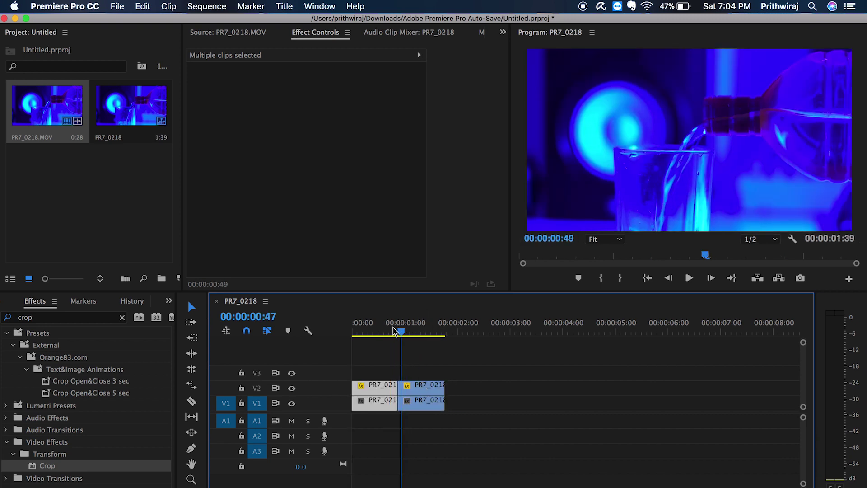
{"action": "left_click", "coordinate": [390, 331]}
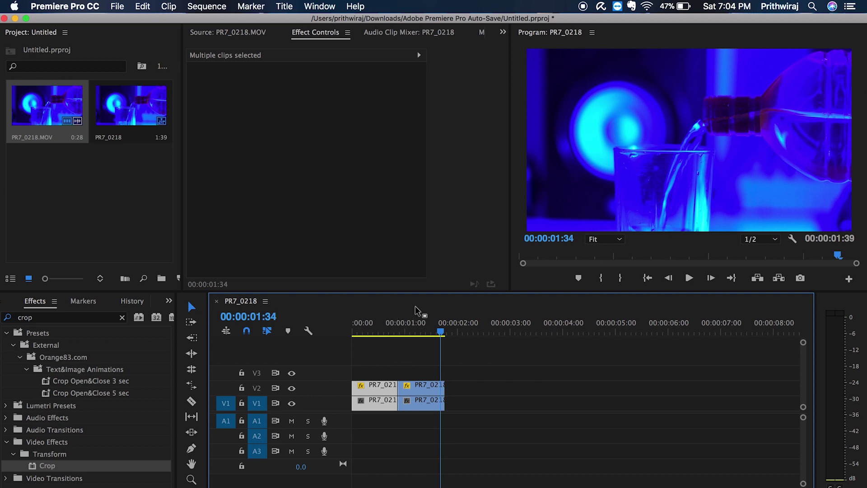
{"action": "left_click", "coordinate": [407, 333]}
Reverse the second V2 clip via Speed/Duration, then copy all four clips to the end
{"action": "left_click", "coordinate": [417, 389]}
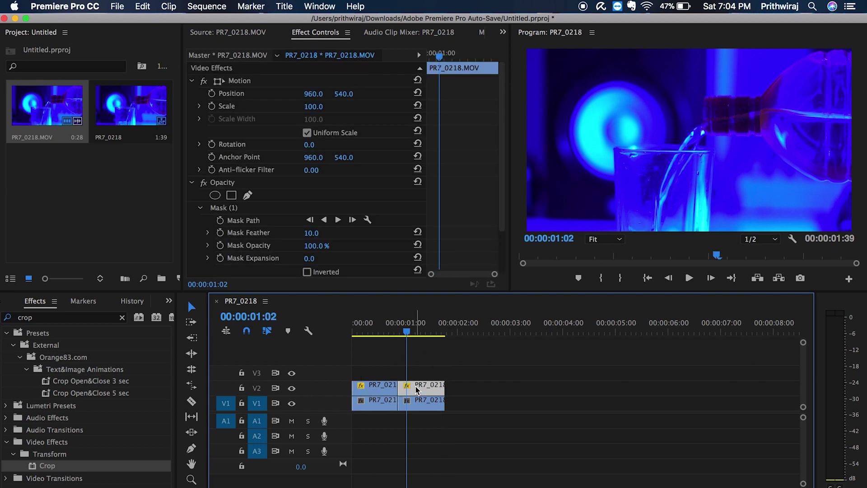
{"action": "right_click", "coordinate": [417, 387]}
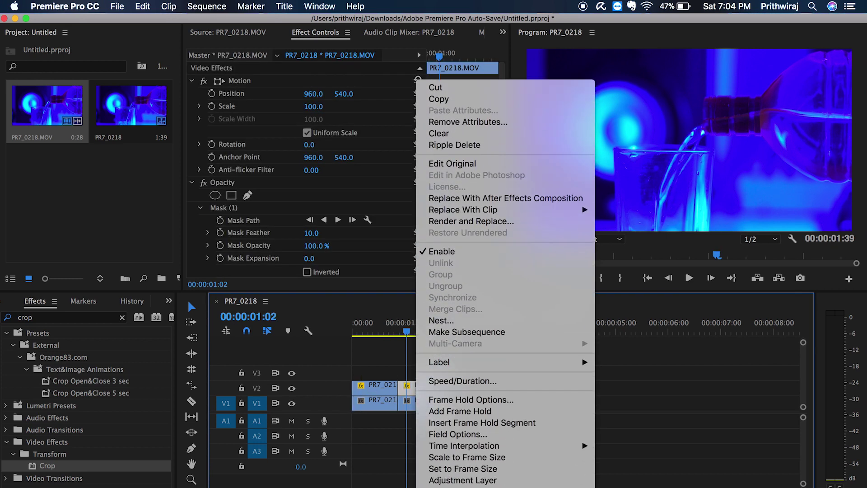
{"action": "left_click", "coordinate": [491, 358]}
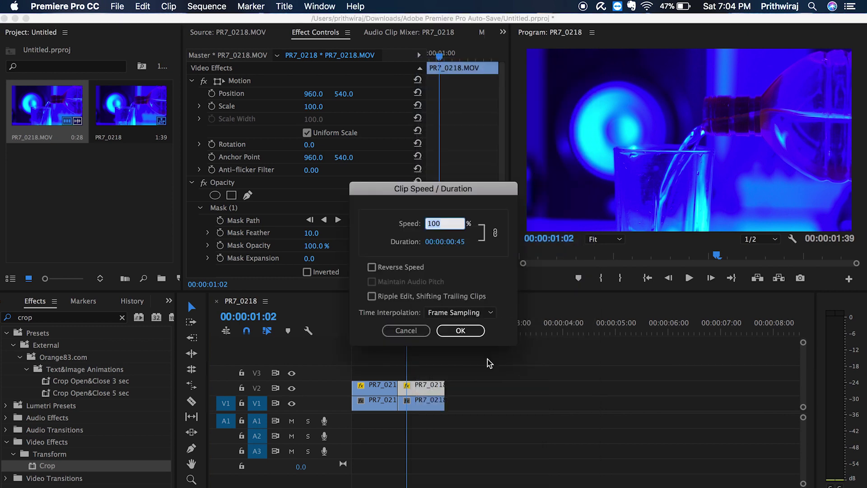
{"action": "left_click", "coordinate": [372, 267]}
{"action": "left_click", "coordinate": [457, 330]}
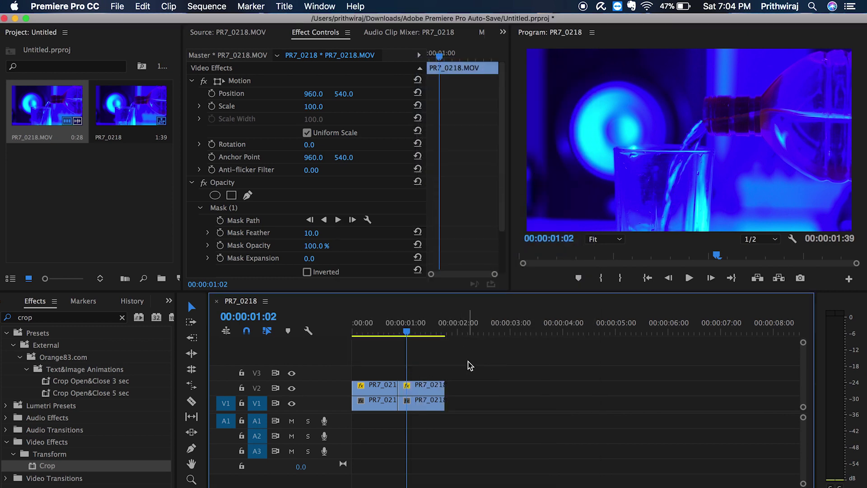
{"action": "mouse_move", "coordinate": [468, 362]}
{"action": "left_mouse_down"}
{"action": "mouse_move", "coordinate": [370, 417]}
{"action": "mouse_move", "coordinate": [467, 399]}
{"action": "left_mouse_up"}
{"action": "left_click", "coordinate": [474, 438]}
Append further copies of all clip pairs until the loop runs about seven seconds, then play it
{"action": "mouse_move", "coordinate": [531, 348]}
{"action": "left_mouse_down"}
{"action": "mouse_move", "coordinate": [387, 406]}
{"action": "mouse_move", "coordinate": [583, 394]}
{"action": "mouse_move", "coordinate": [571, 391]}
{"action": "left_mouse_up"}
{"action": "left_click", "coordinate": [484, 351]}
{"action": "left_click_drag", "start_coordinate": [415, 331], "coordinate": [291, 331]}
{"action": "key", "text": "space"}
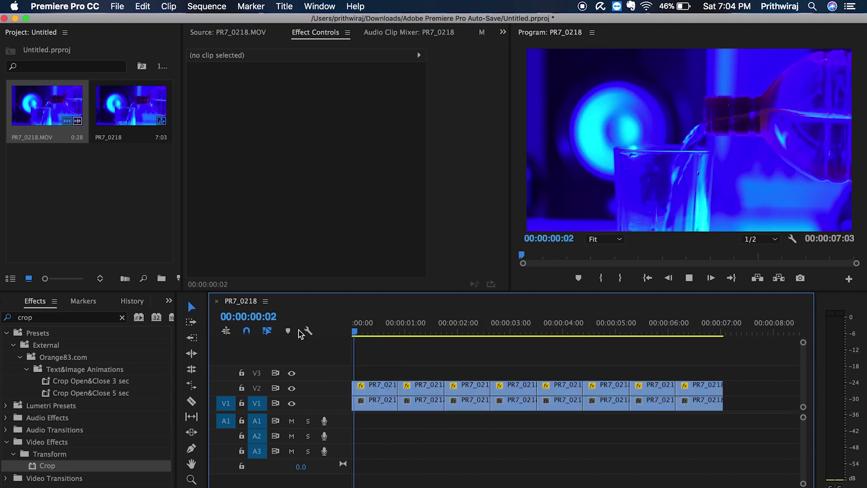